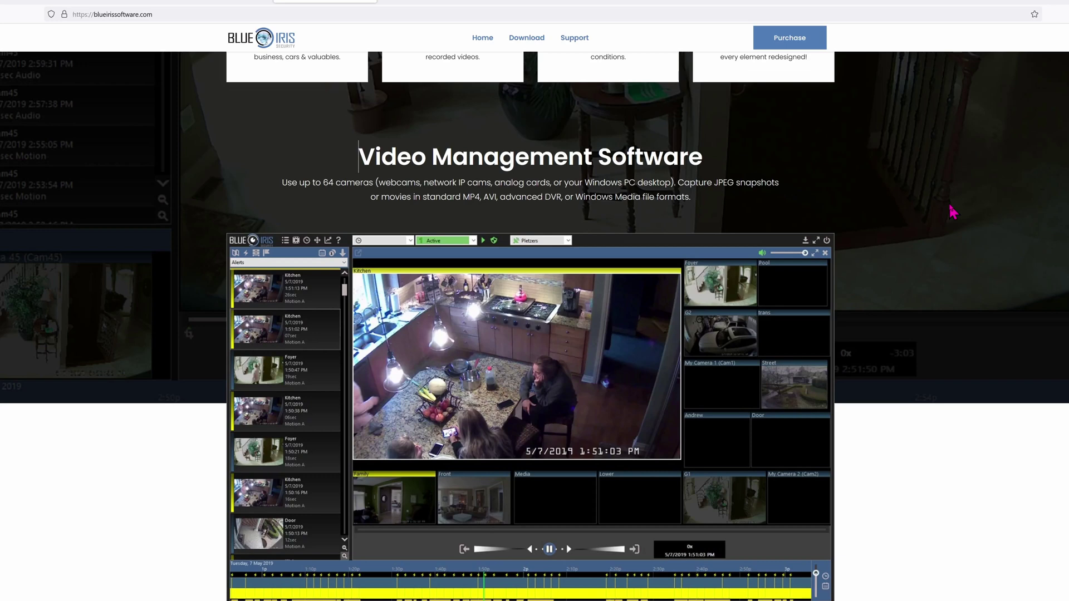
Scroll the blueirissoftware.com home page past features and Full/LE pricing to Download & Buy.
scroll(978, 208, up, 10)
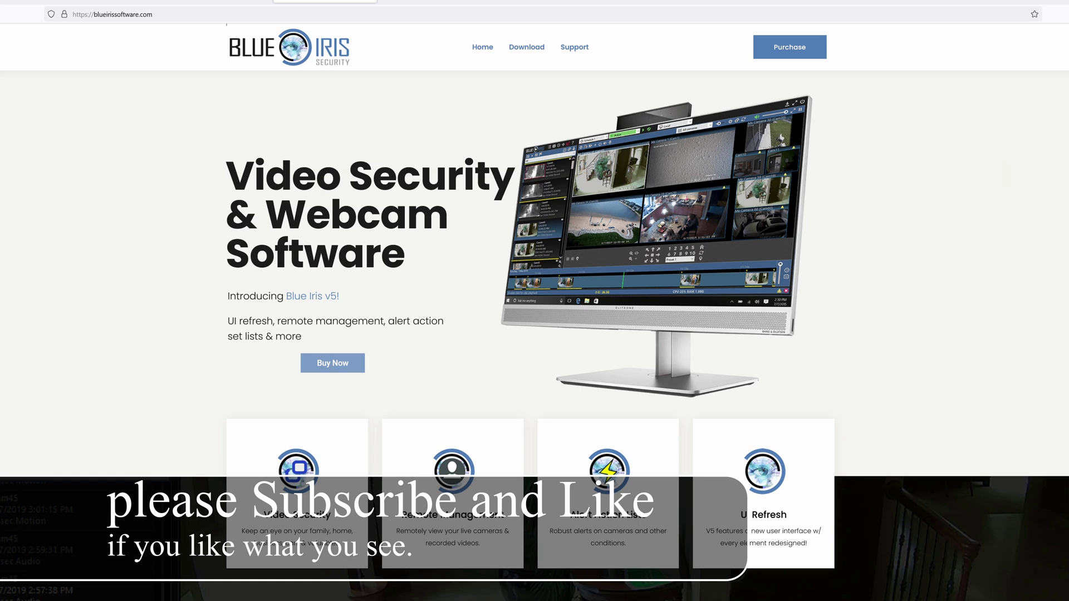
scroll(534, 312, down, 5)
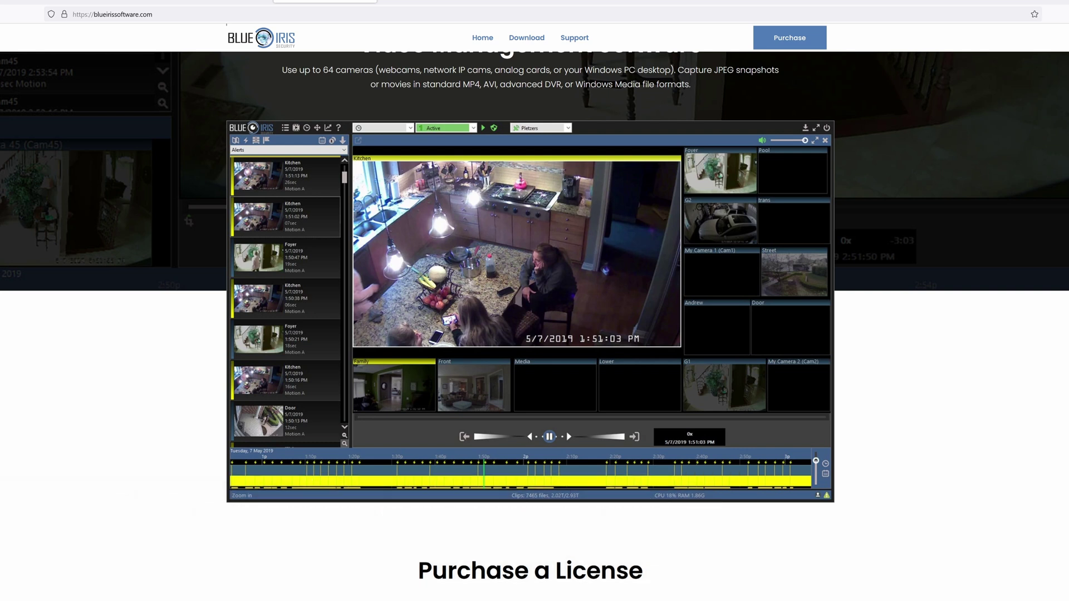
scroll(535, 312, down, 10)
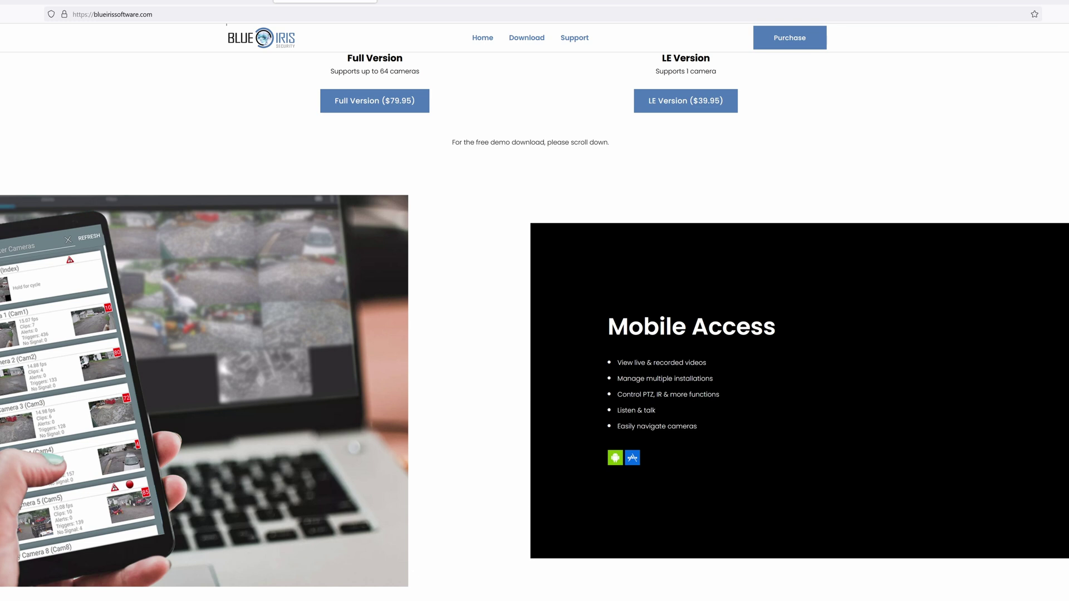
scroll(534, 312, down, 10)
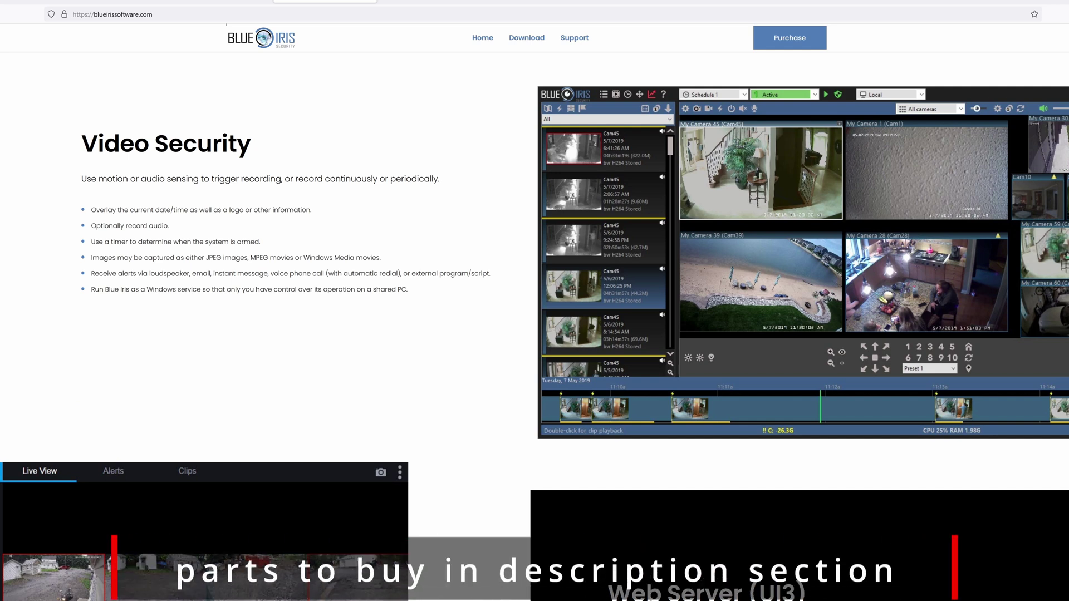
scroll(534, 312, down, 10)
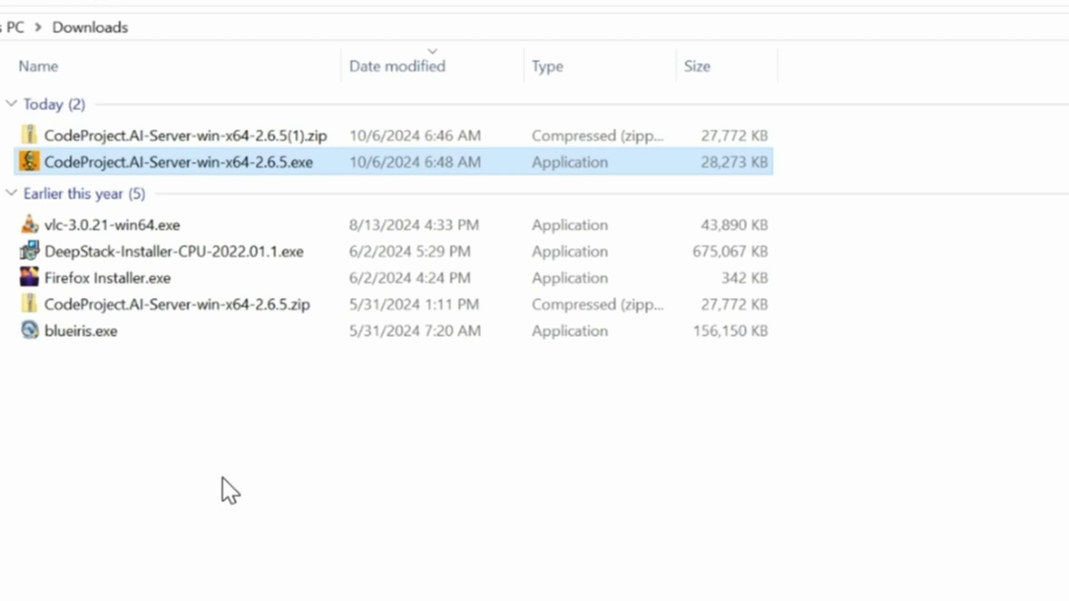
Run the CodeProject.AI Server 2.6.5 setup, accept the licence, and keep the default destination and Start Menu folder.
key(Return)
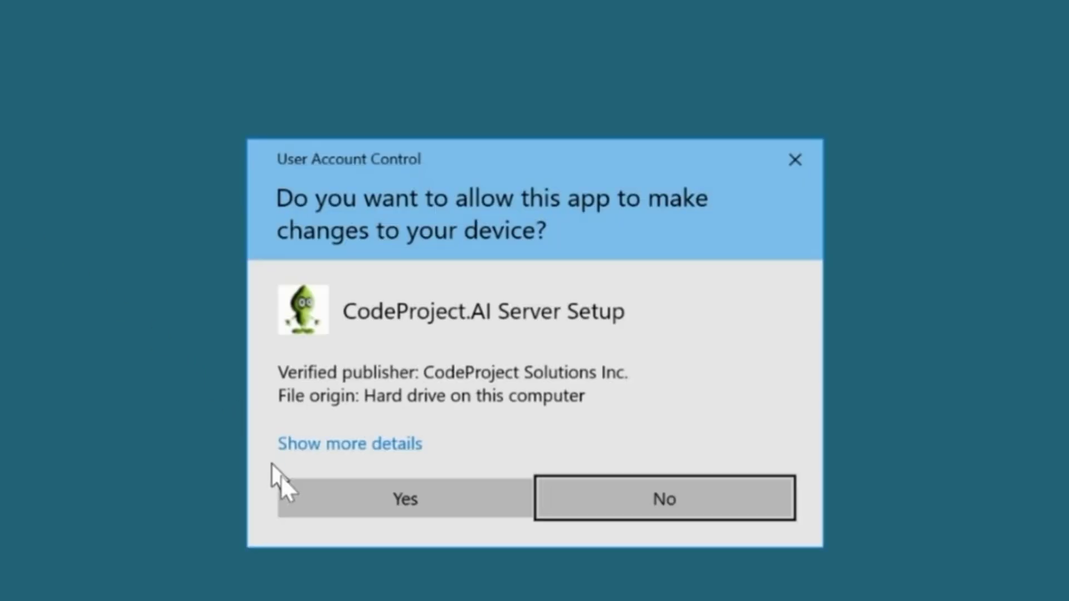
click(361, 506)
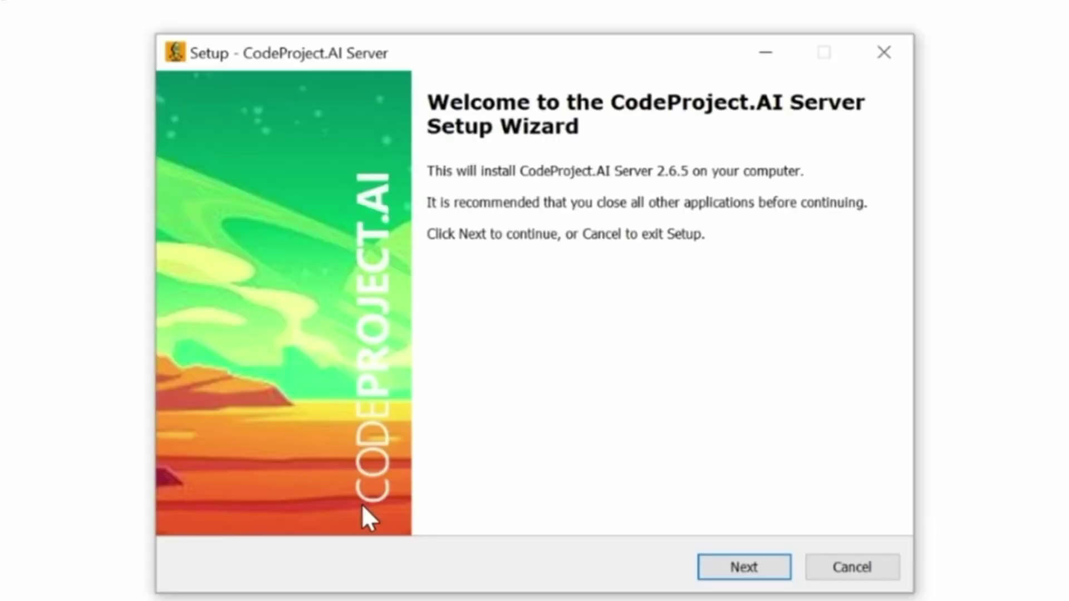
click(759, 563)
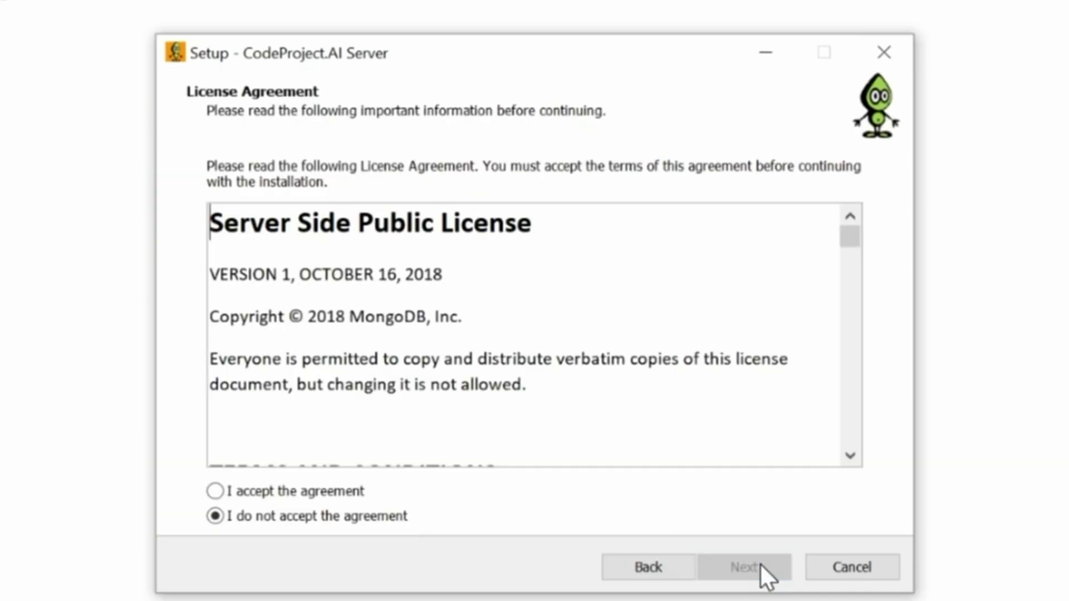
click(252, 488)
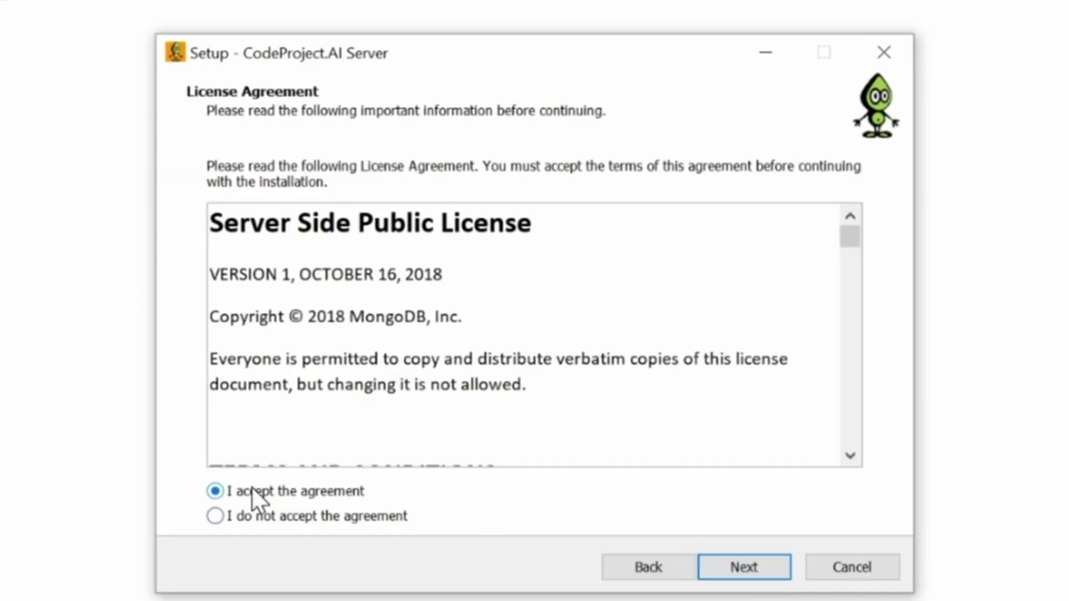
key(Return)
key(Return)
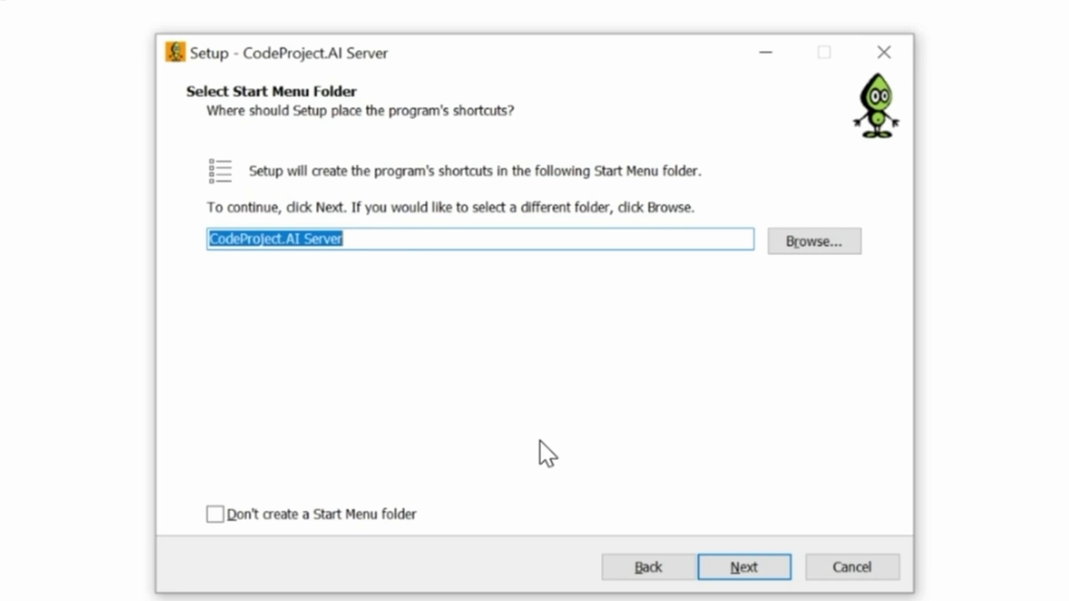
key(Return)
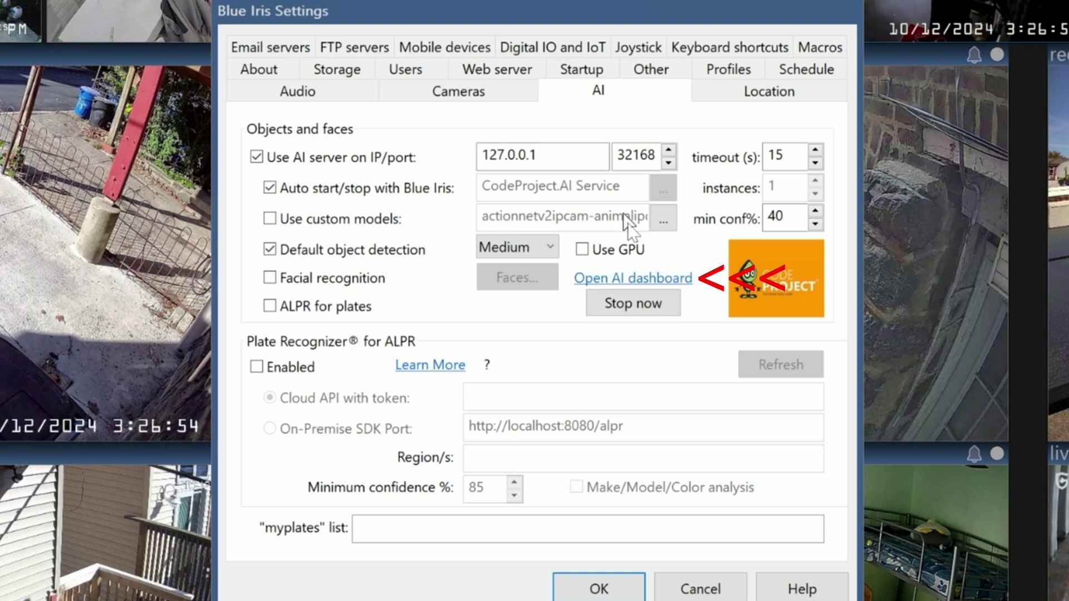
Open the CodeProject.AI dashboard via the 'Open AI dashboard' link in Blue Iris's AI settings.
click(654, 280)
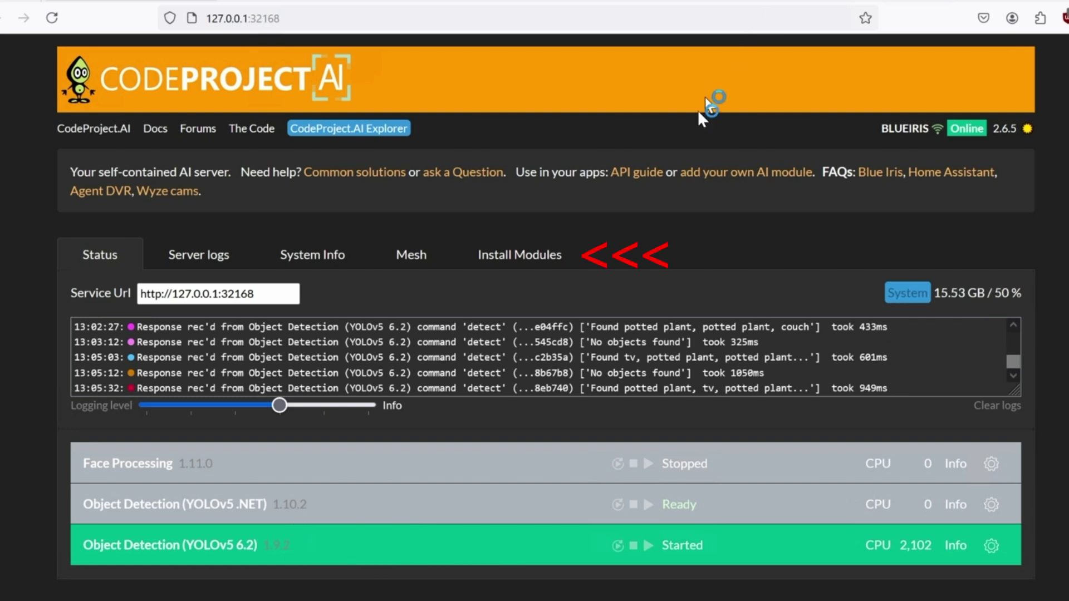
Find Object Detection (Coral) in the Install Modules list and install it.
click(509, 250)
scroll(634, 418, down, 5)
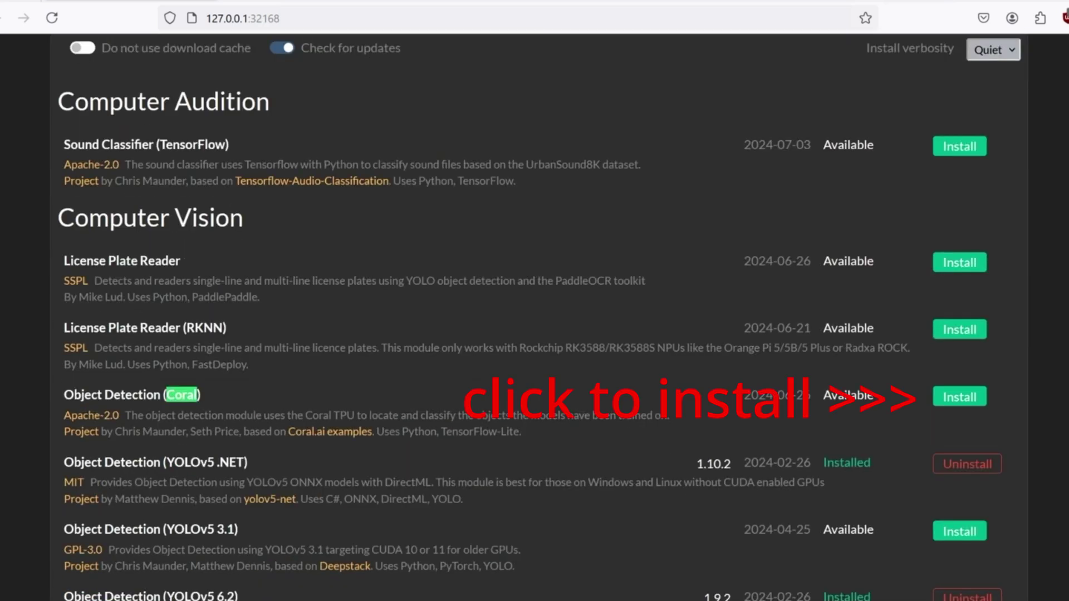
key(Return)
key(Return)
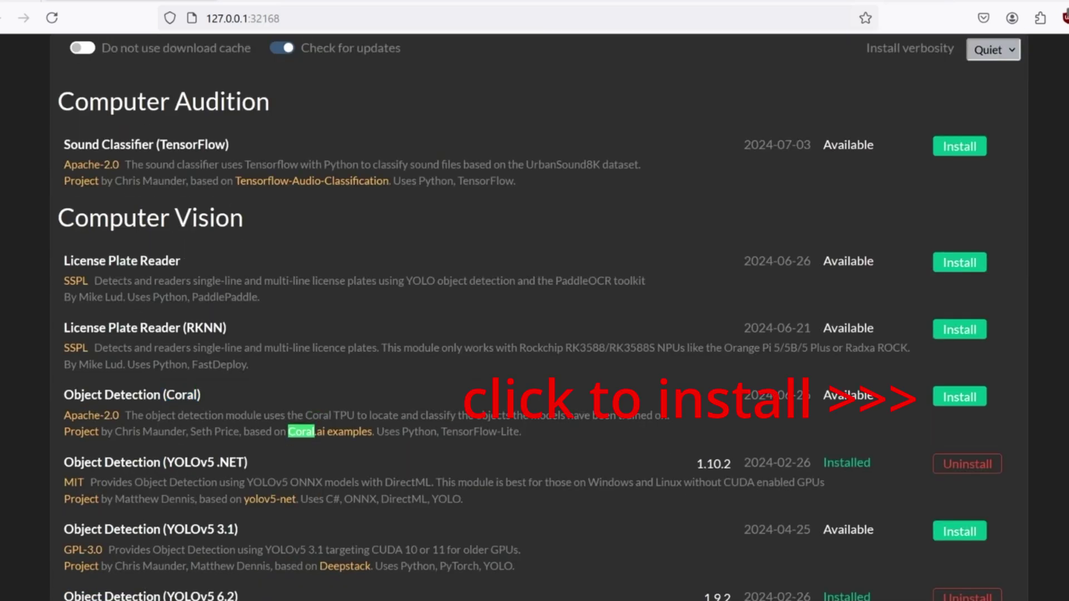
click(968, 397)
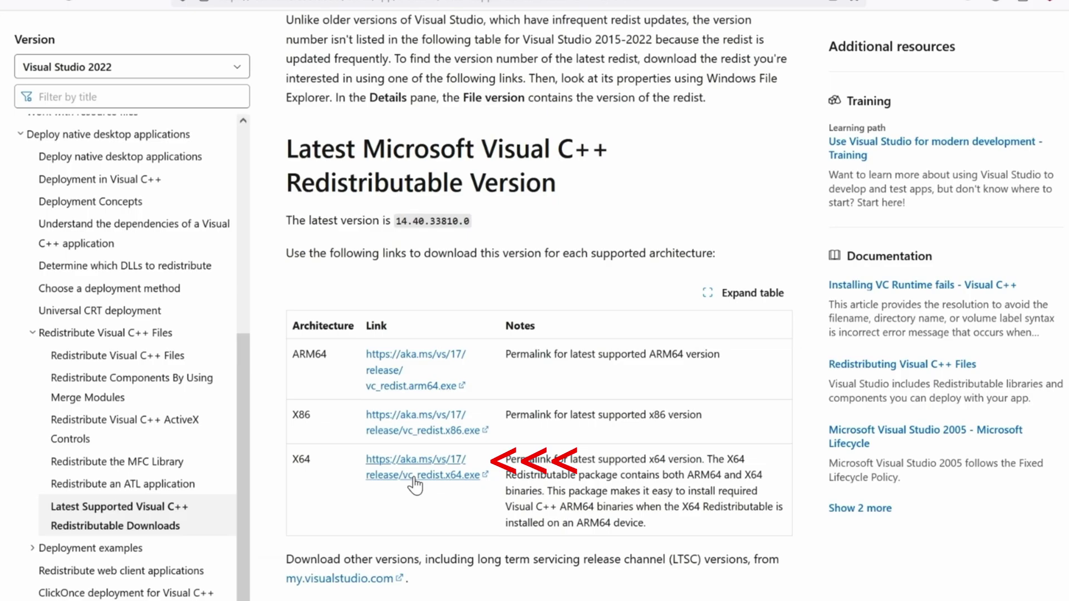
Download vc_redist.x64.exe, agree to its licence terms and install the x64 redistributable.
click(414, 486)
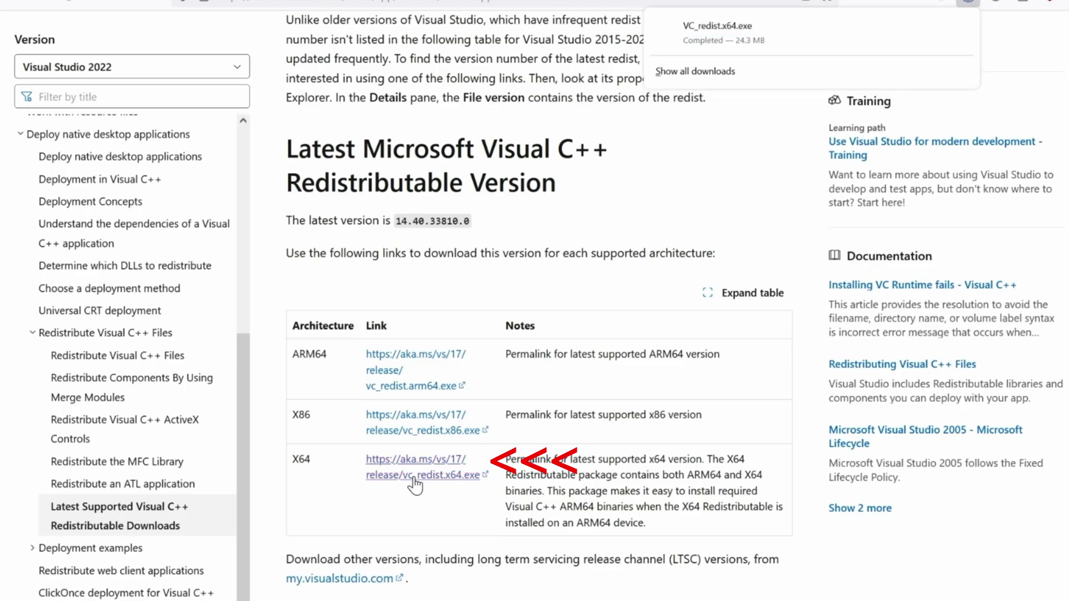
click(704, 32)
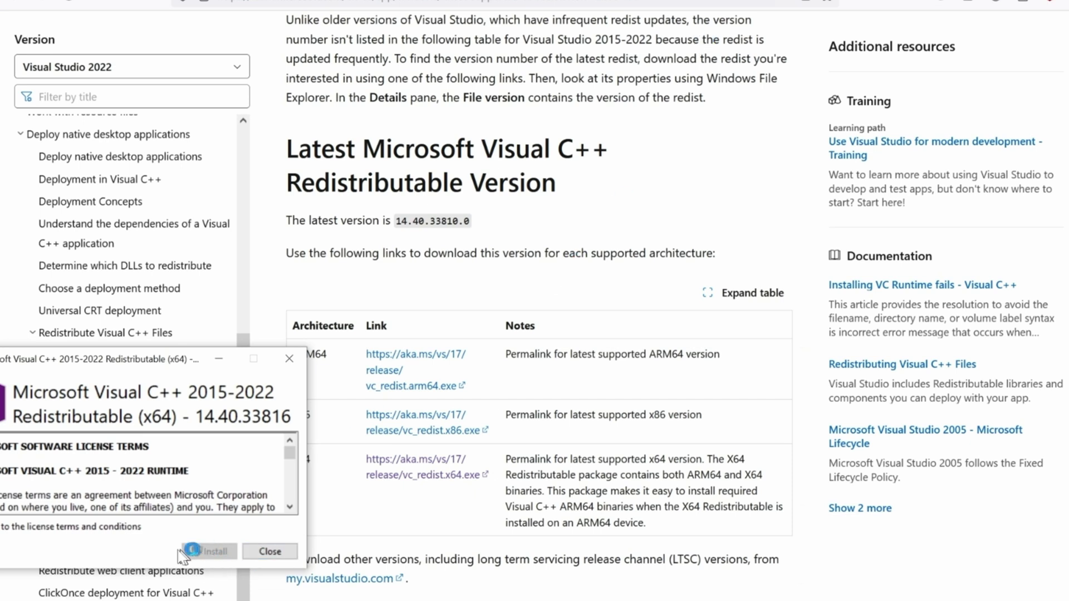
click(101, 532)
drag(148, 365, 572, 203)
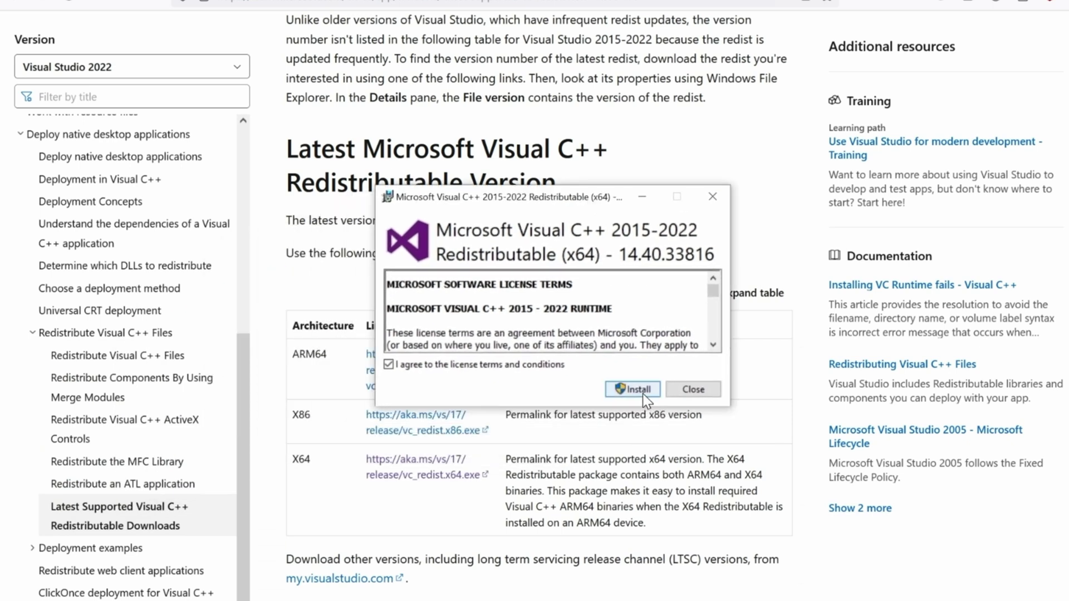
click(643, 393)
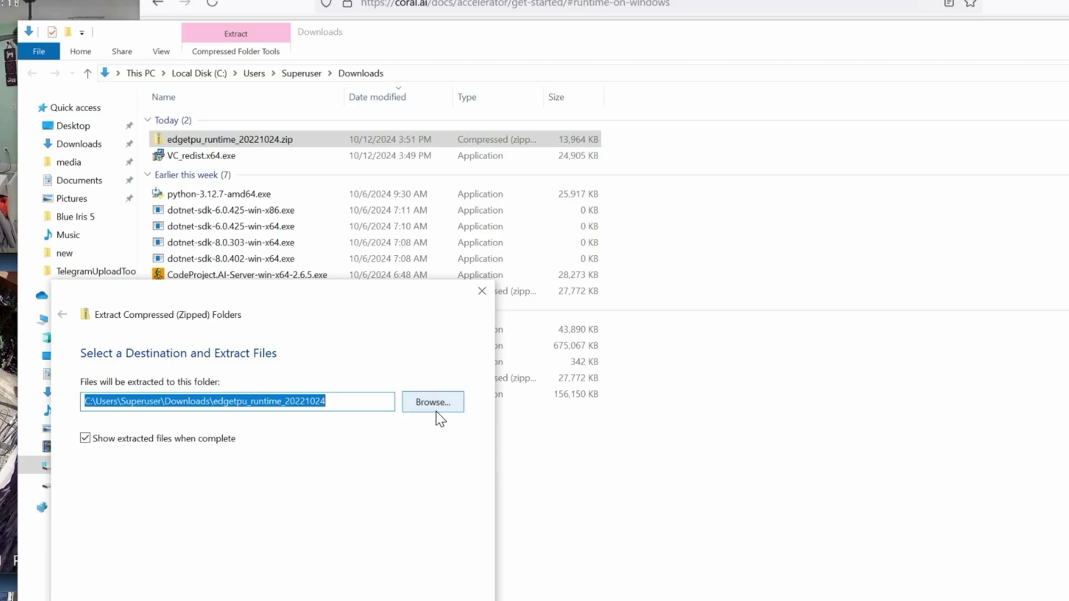
Extract edgetpu_runtime_20221024.zip into a new C:\Program Files\coral folder and run install.bat.
click(433, 402)
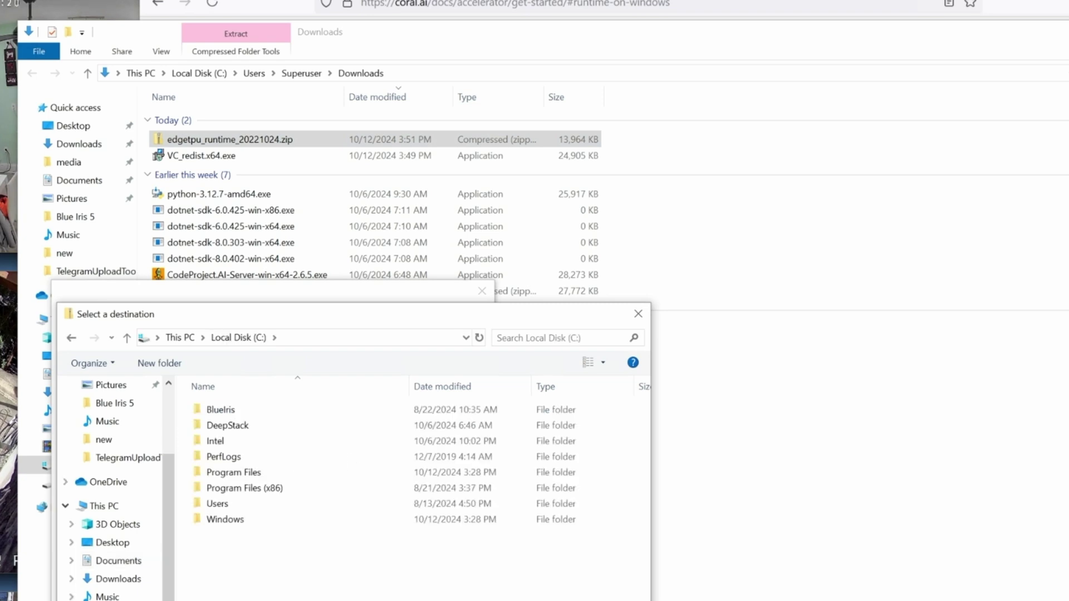
double_click(257, 473)
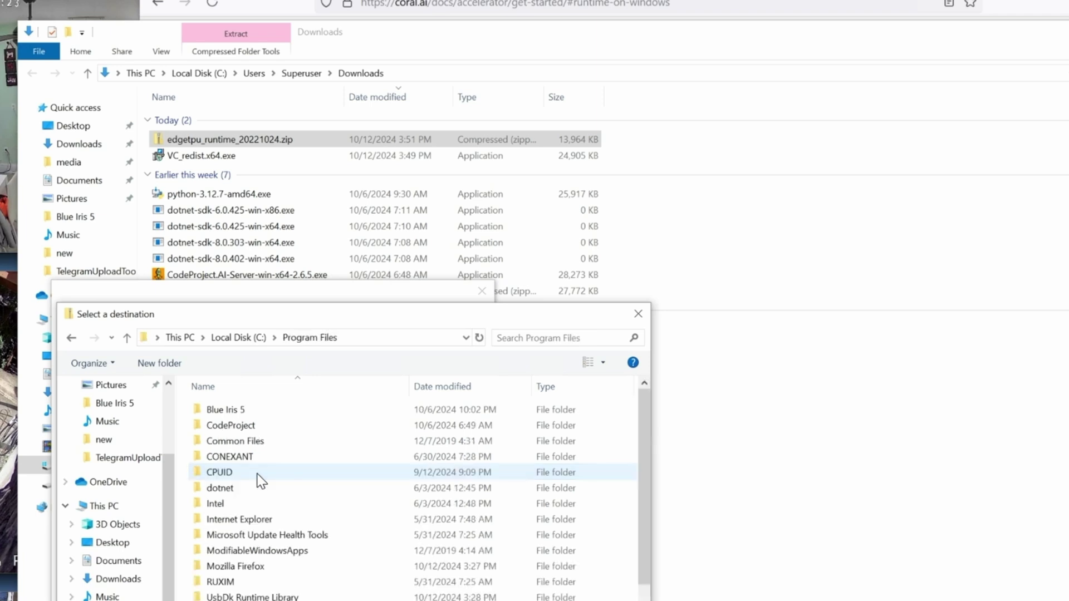
right_click(368, 498)
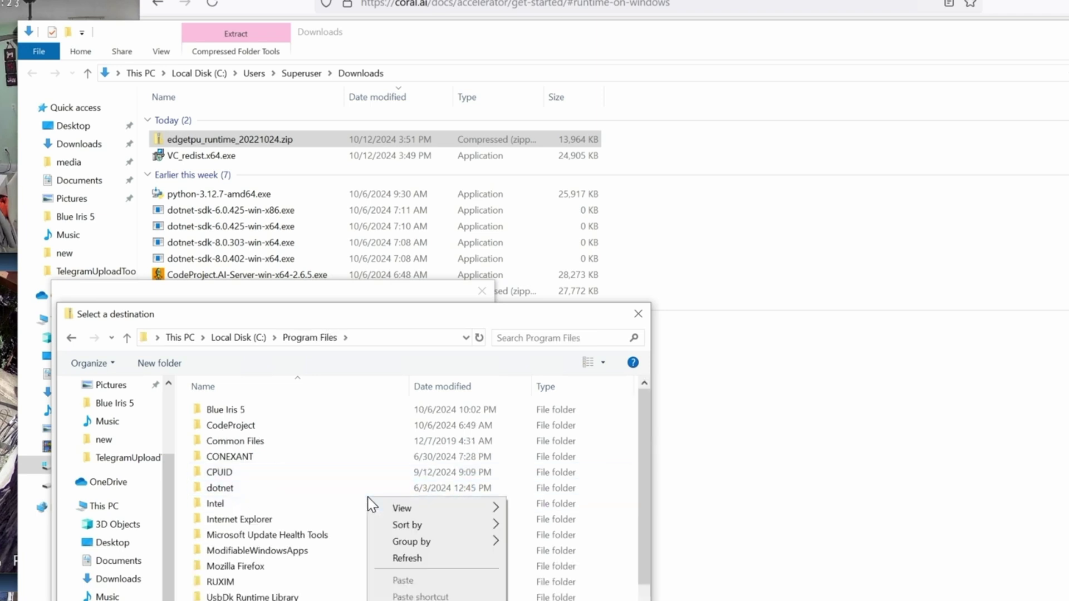
text(wf)
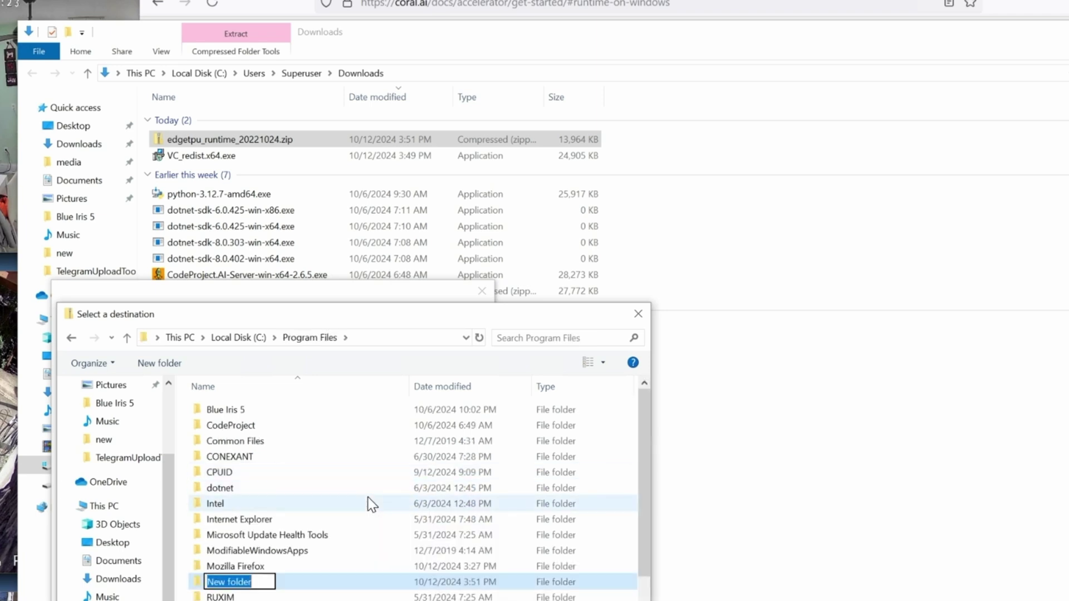
text(coral)
key(Return)
key(Return)
key(Return)
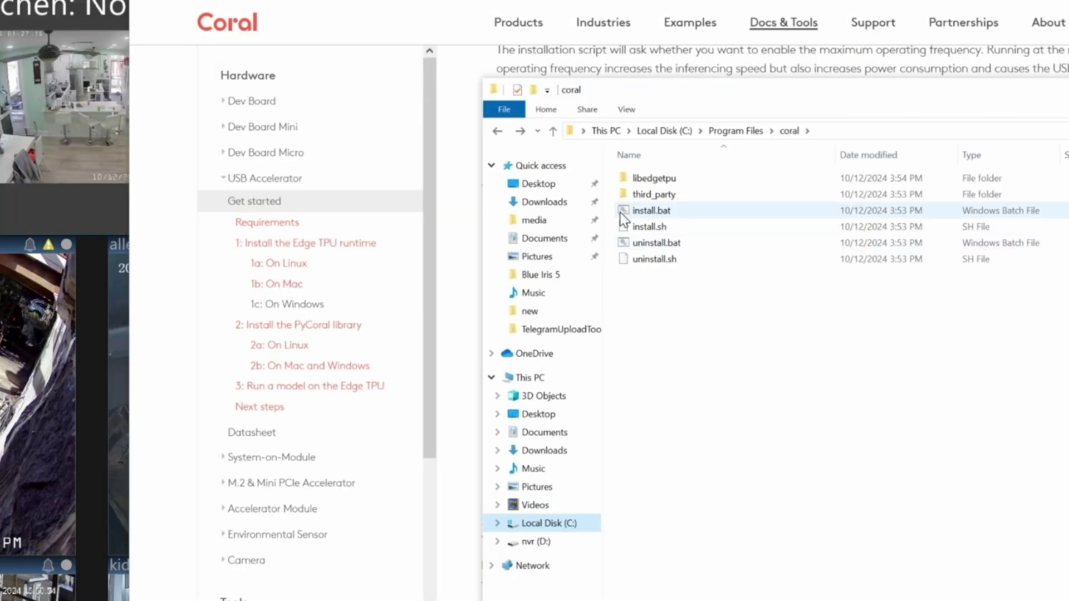
double_click(623, 209)
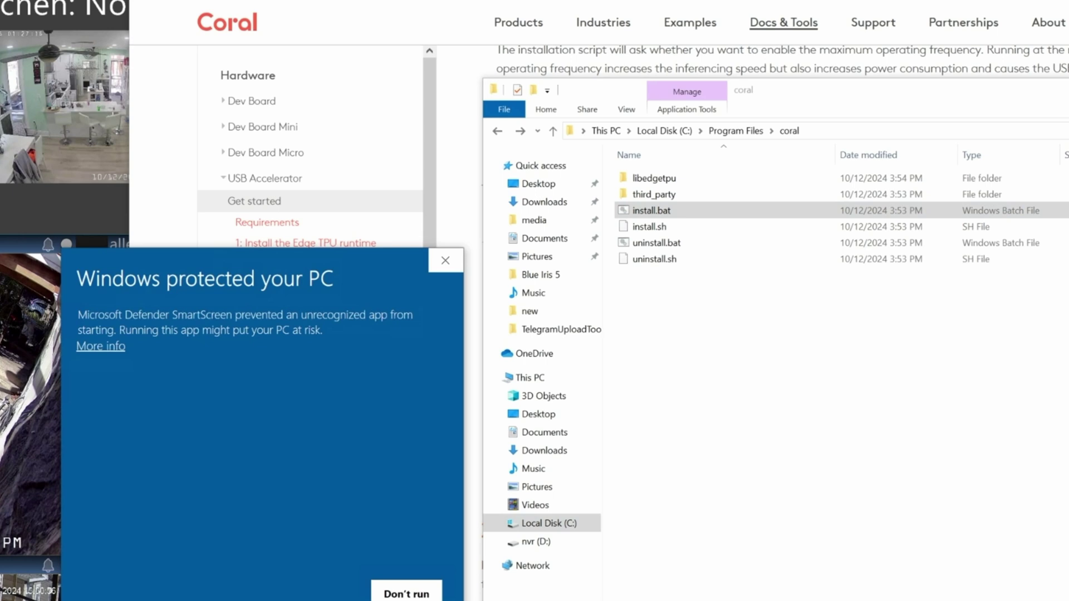
Run install.bat anyway past the SmartScreen warning and approve the UAC prompt.
click(100, 346)
drag(227, 274, 699, 243)
click(714, 572)
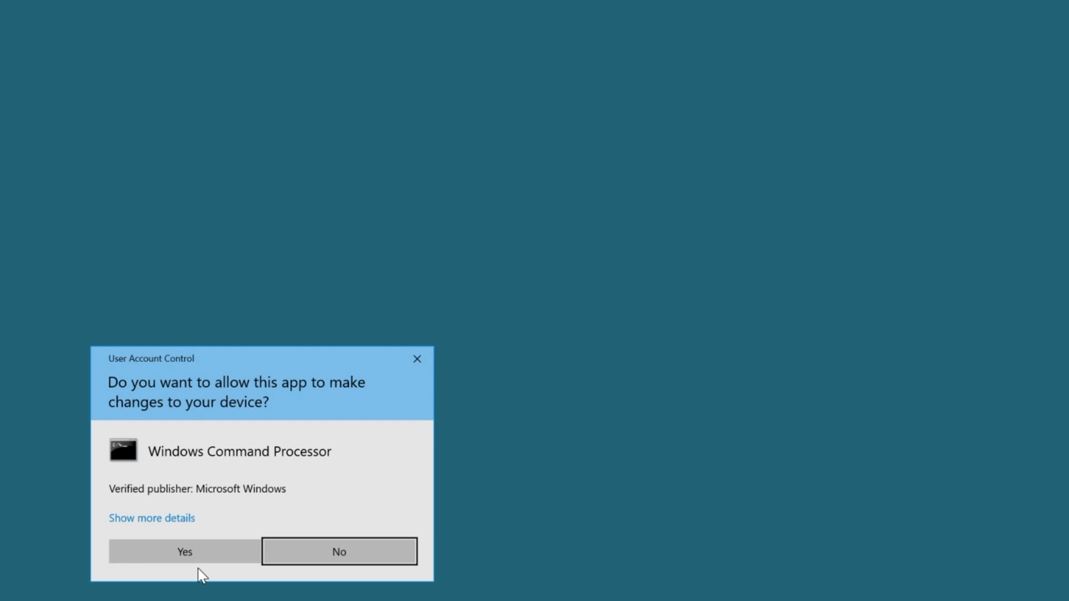
click(197, 555)
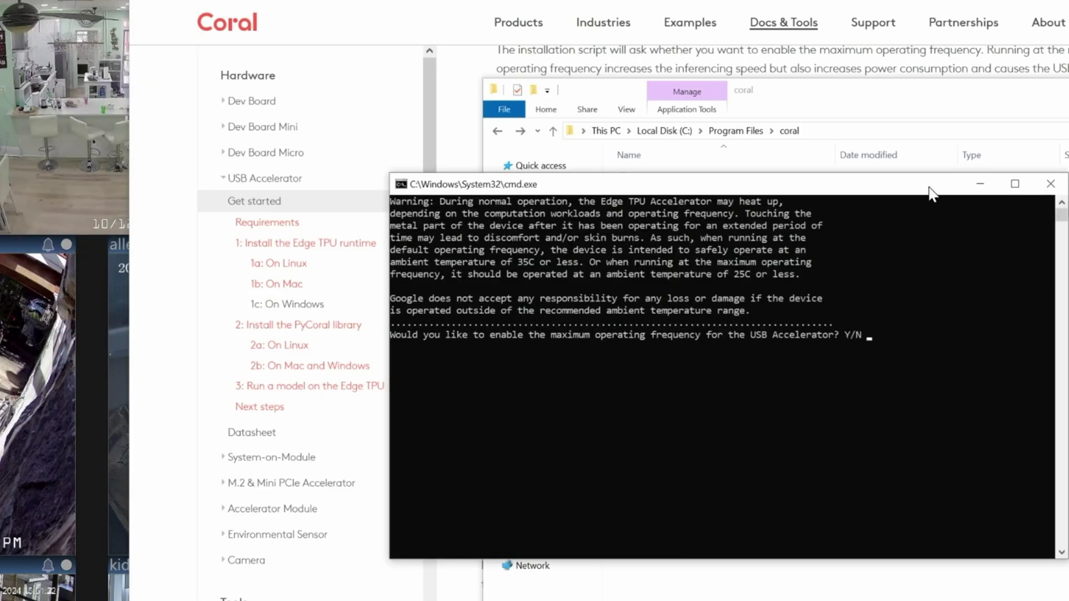
Answer y for maximum operating frequency, approve the Google USB driver, and close the installer.
text(y)
key(Return)
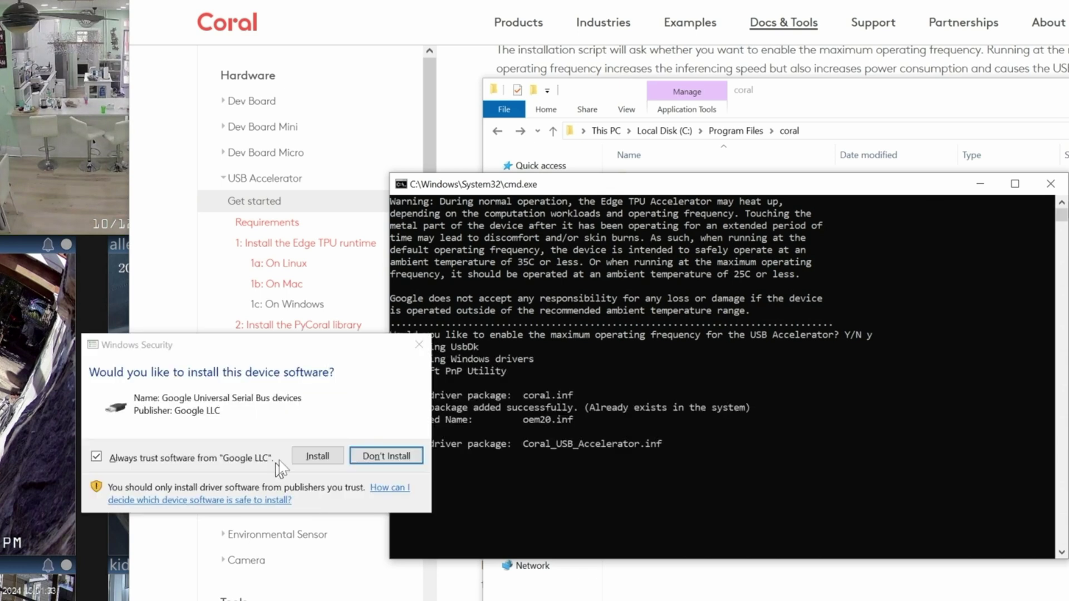
drag(305, 338, 686, 319)
click(667, 433)
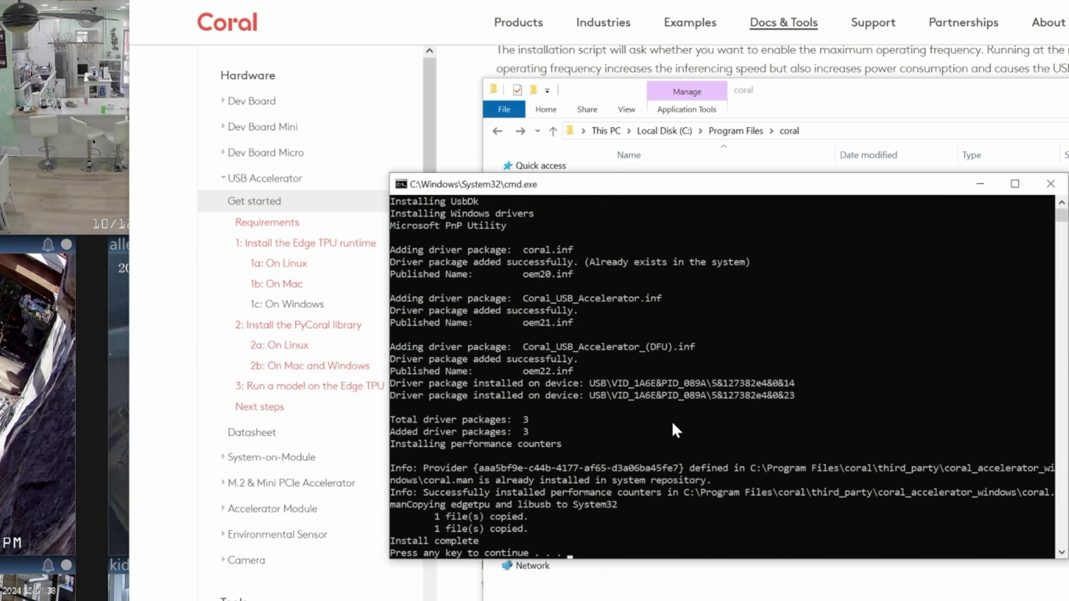
key(Return)
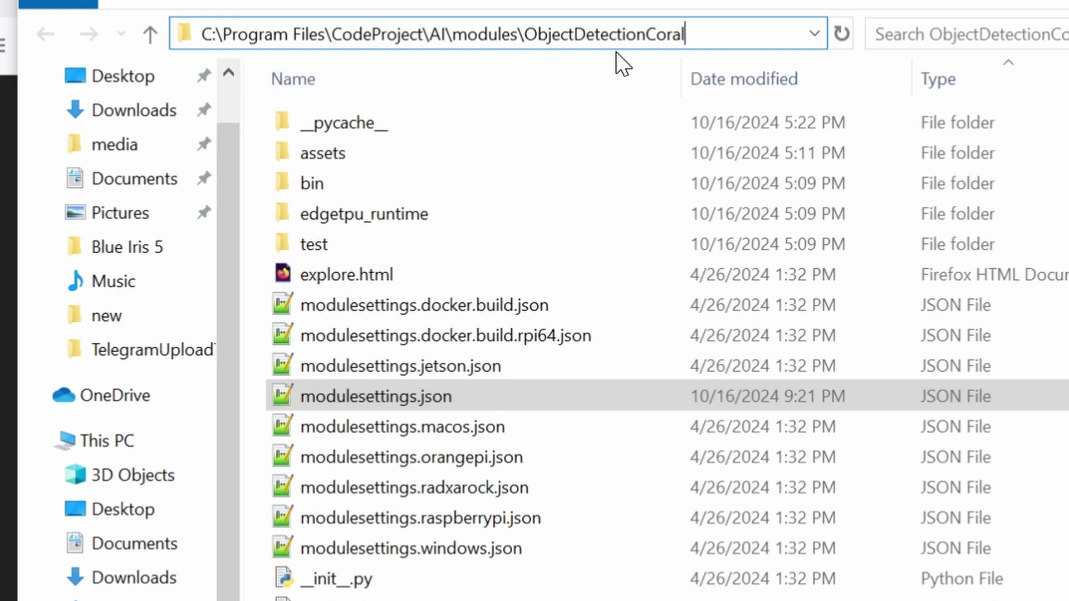
Open ObjectDetectionCoral's modulesettings.json in Notepad++.
click(389, 406)
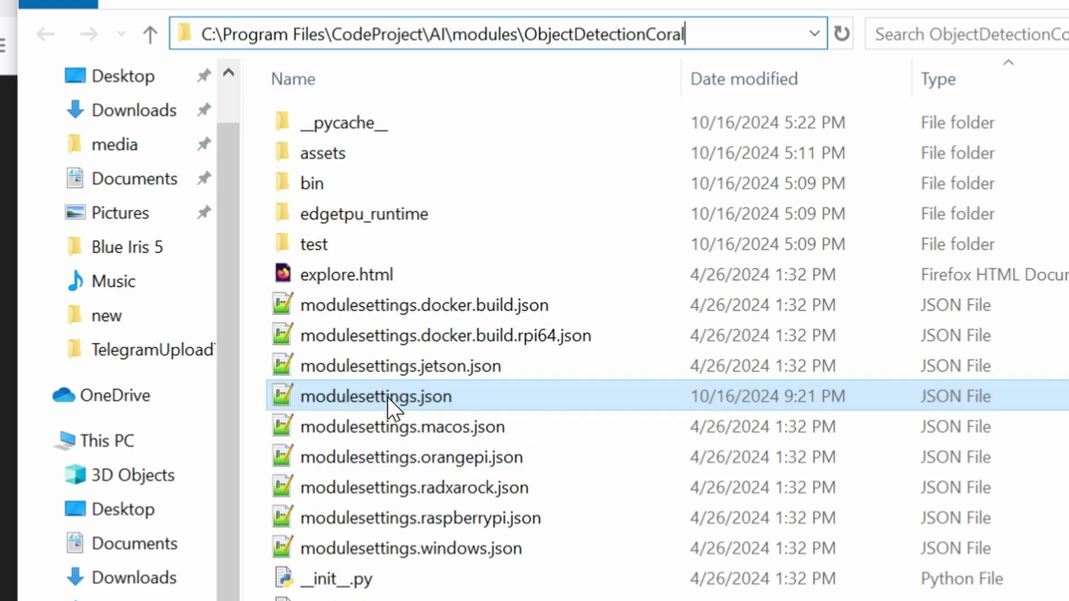
double_click(436, 399)
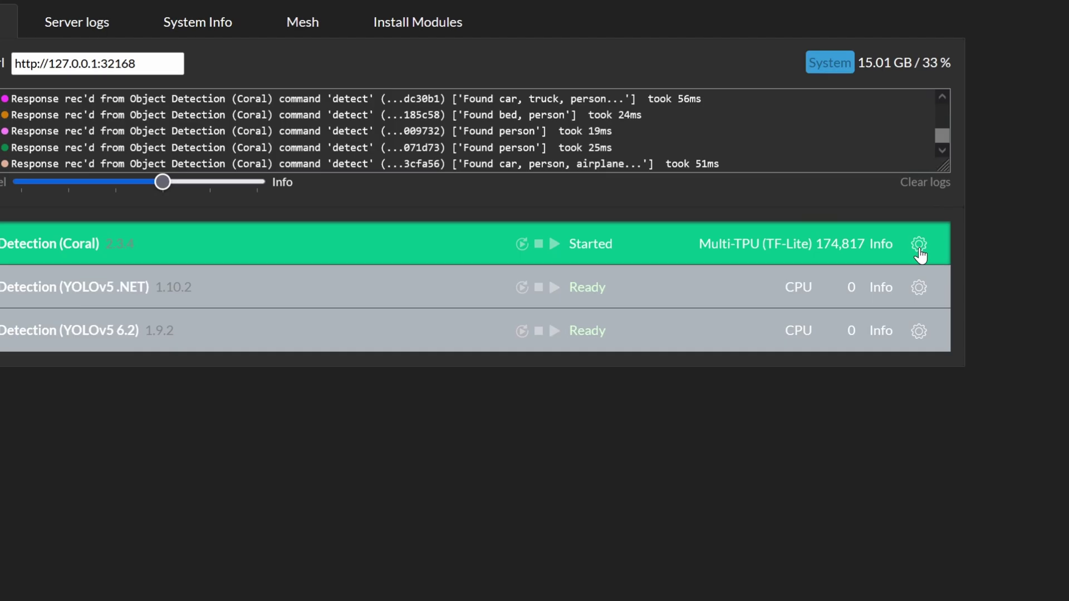
Choose Medium under Model Size in the Object Detection (Coral) module's gear menu.
click(920, 245)
mouse_move(891, 357)
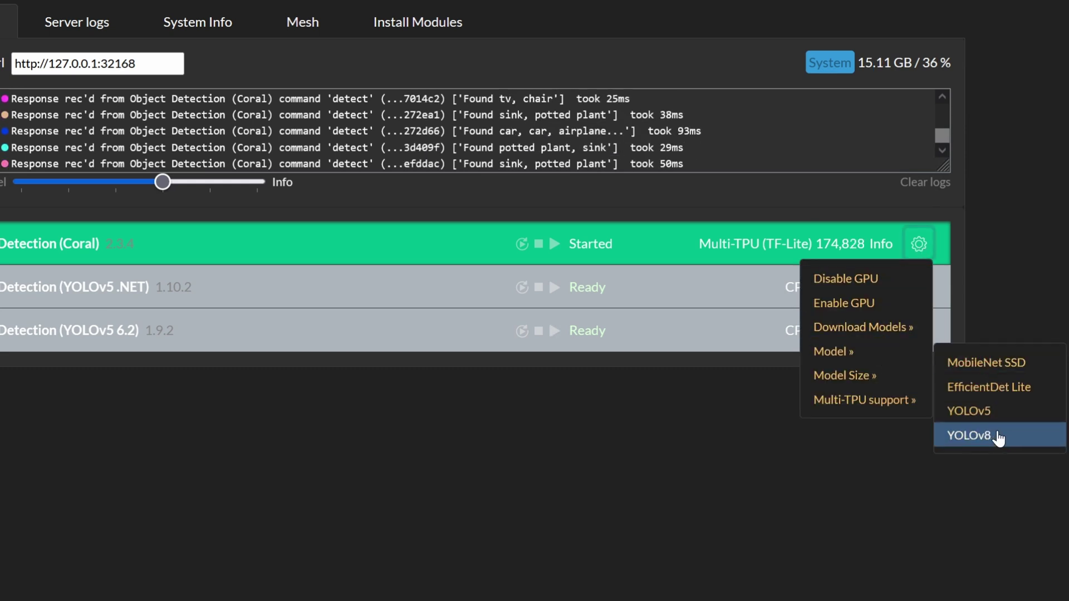
mouse_move(896, 383)
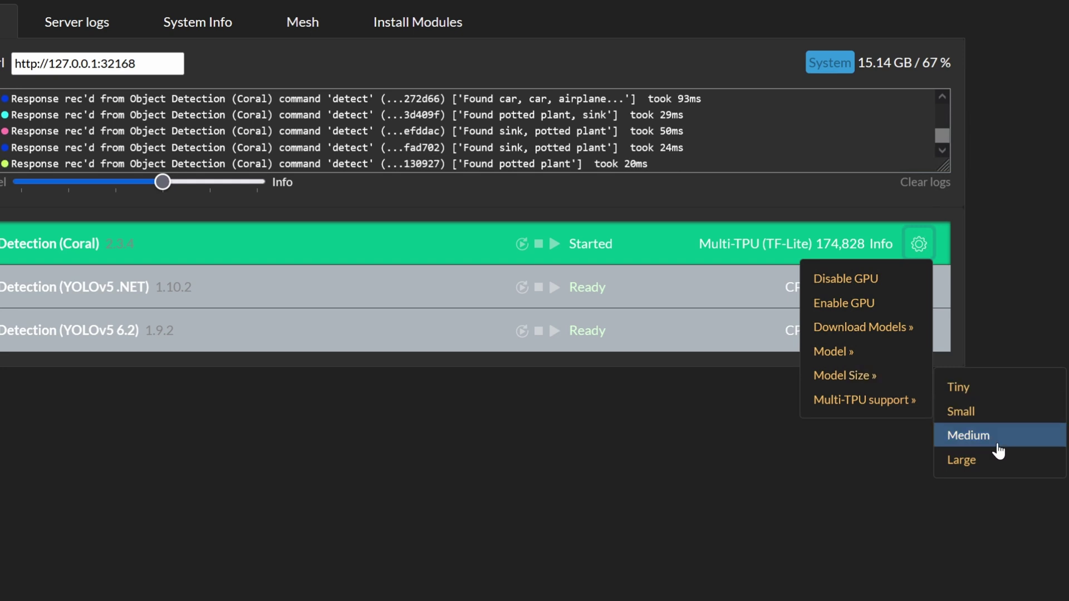
click(968, 435)
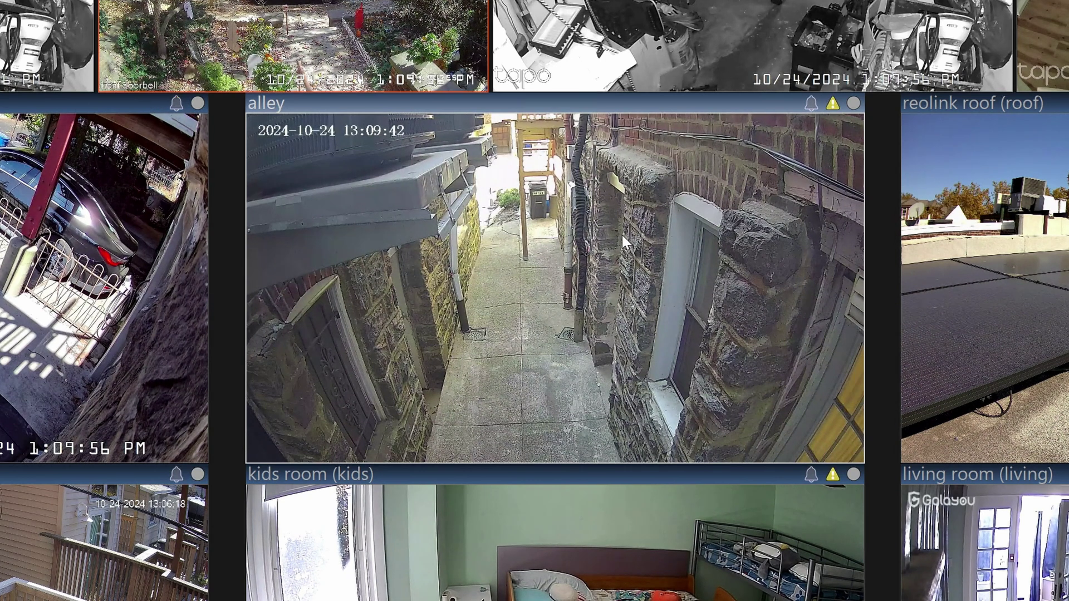
Open the alley camera's settings, go to the Alert tab and open AI configuration.
right_click(645, 200)
click(688, 211)
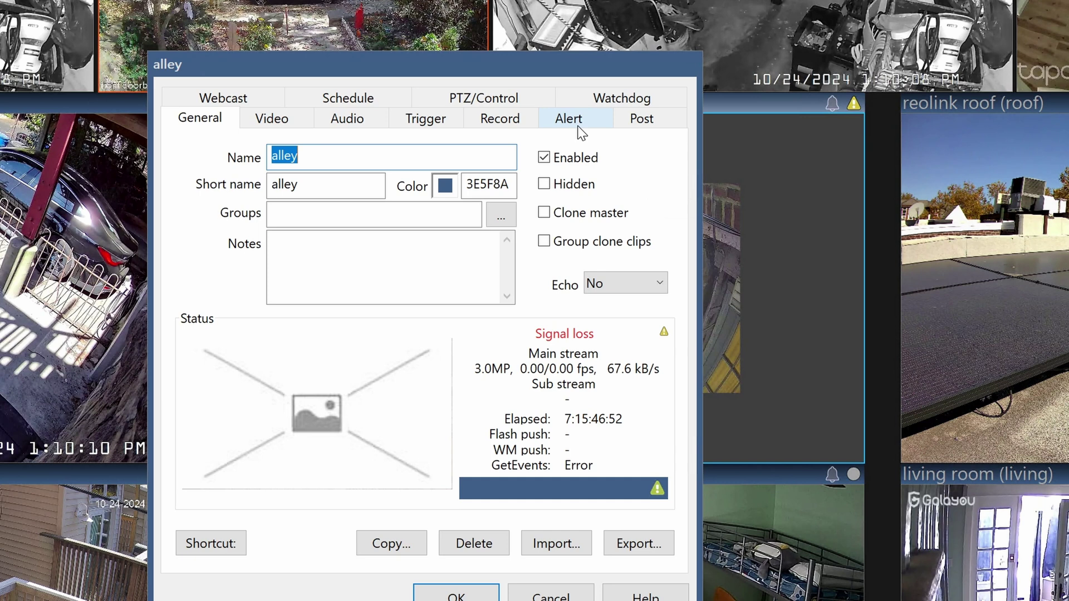
click(578, 127)
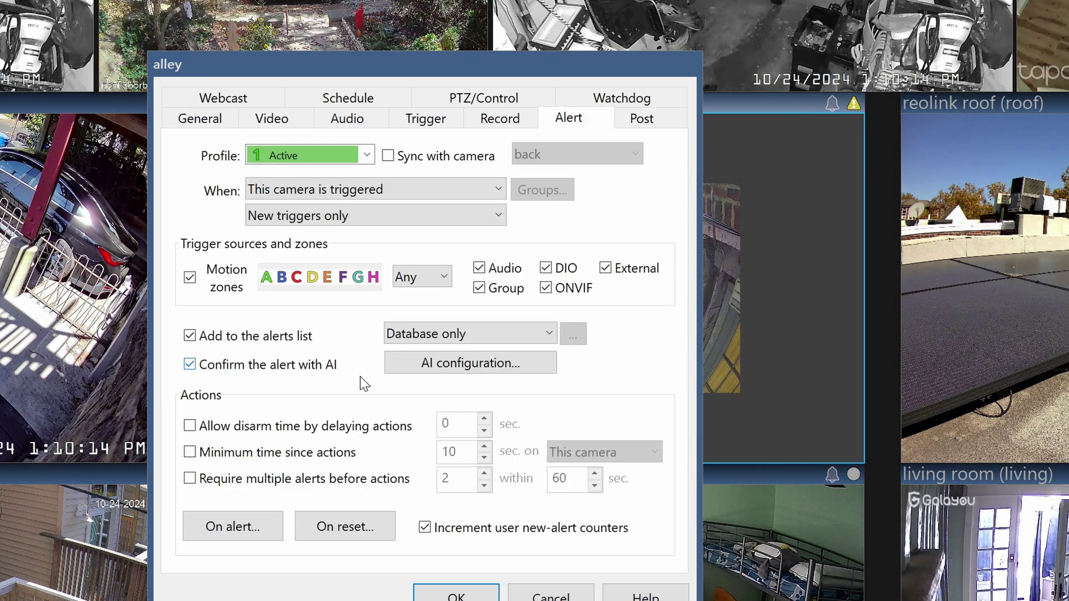
click(435, 365)
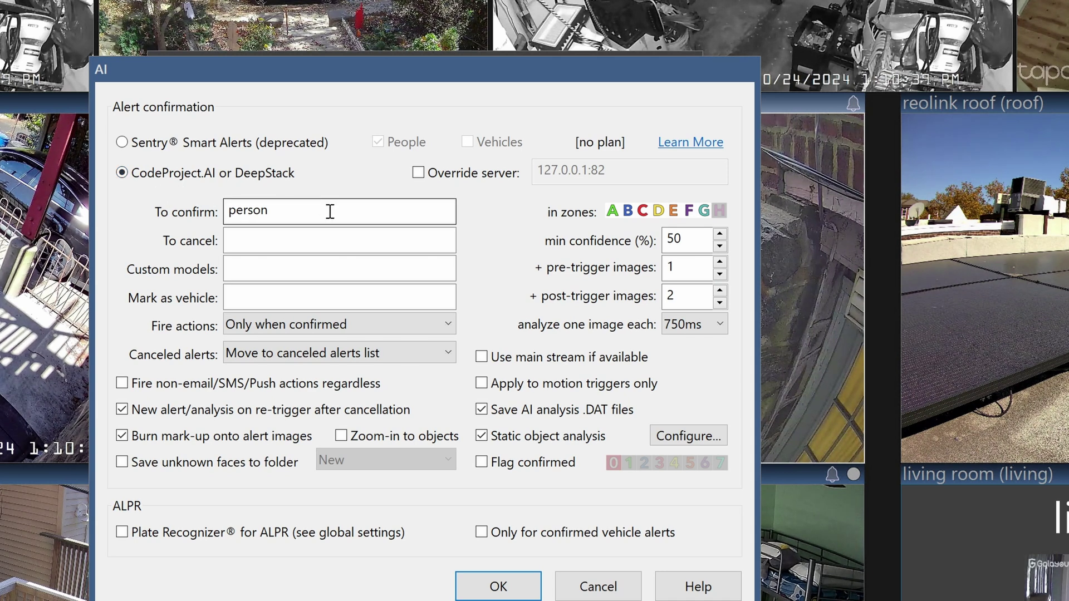
Change the alley camera's AI minimum confidence from 50 to 60 percent and confirm the AI settings.
double_click(697, 241)
text(60)
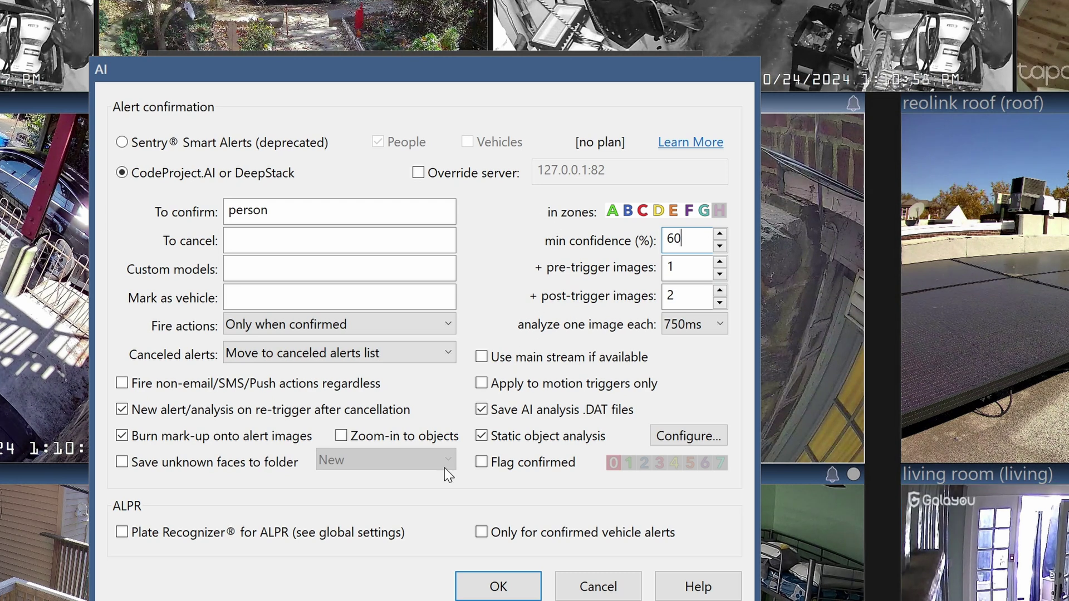
click(475, 595)
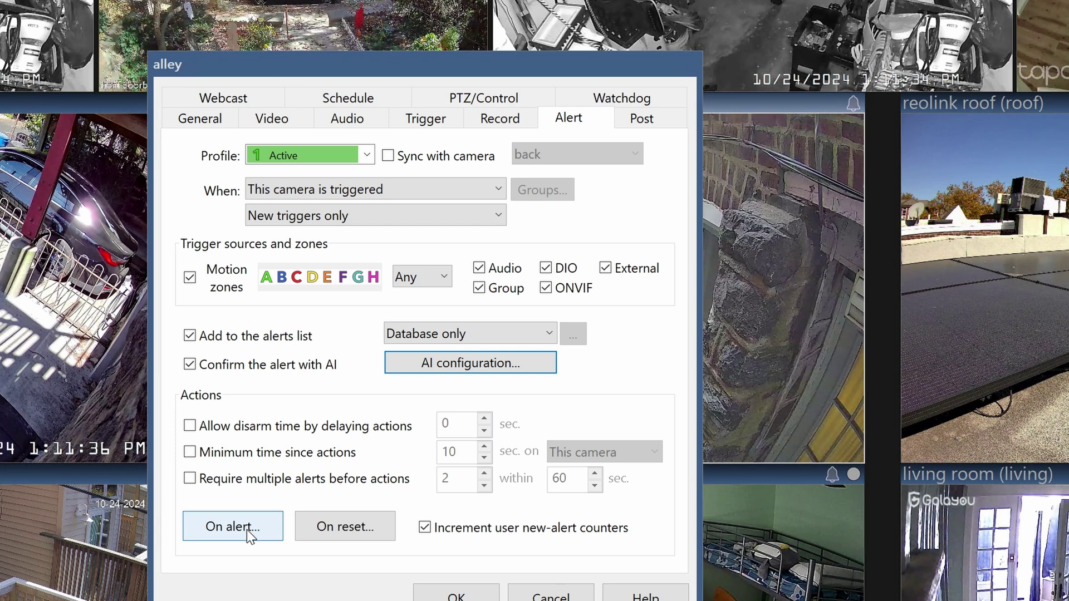
Add a Web request or MQTT action to the alley camera's on-alert action set.
click(246, 530)
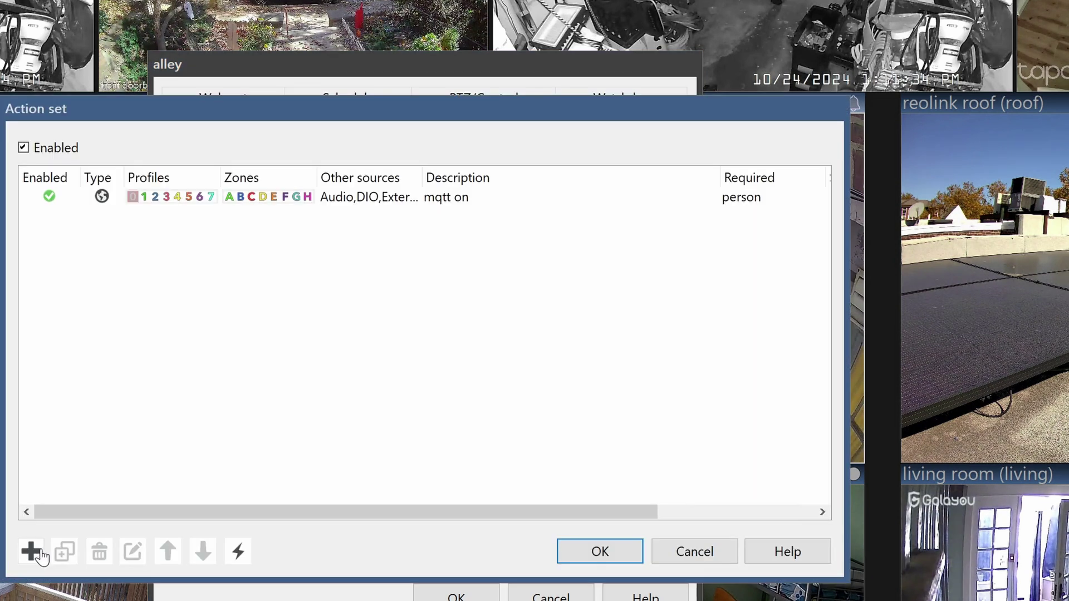
click(40, 553)
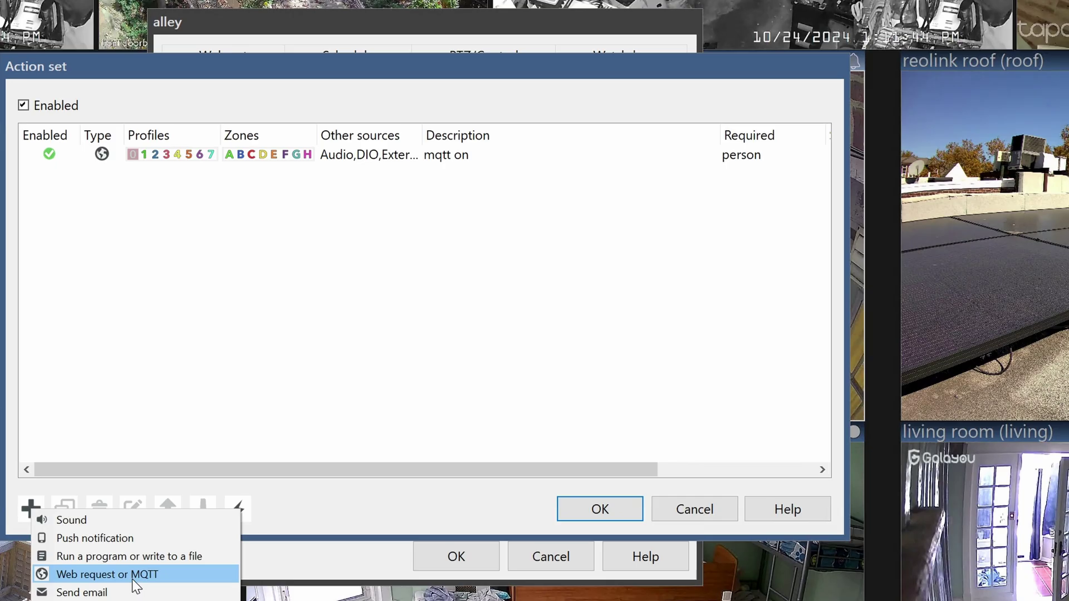
click(132, 574)
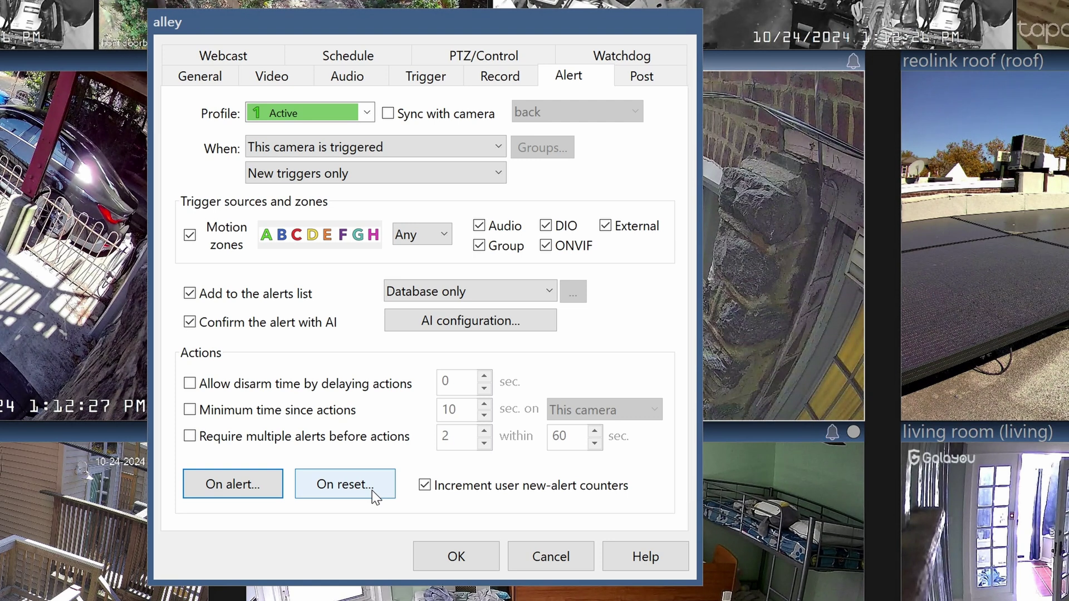
Add an on-reset MQTT action sending {"trigger":"OFF"} to BlueIris/&CAM/Status, then close the alley camera settings.
click(370, 494)
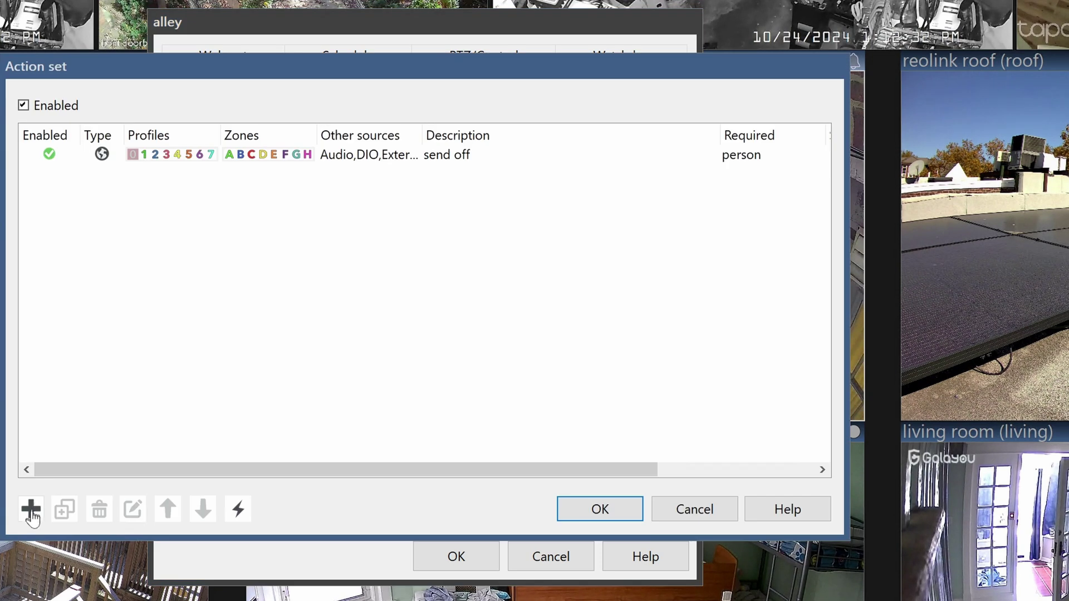
click(31, 515)
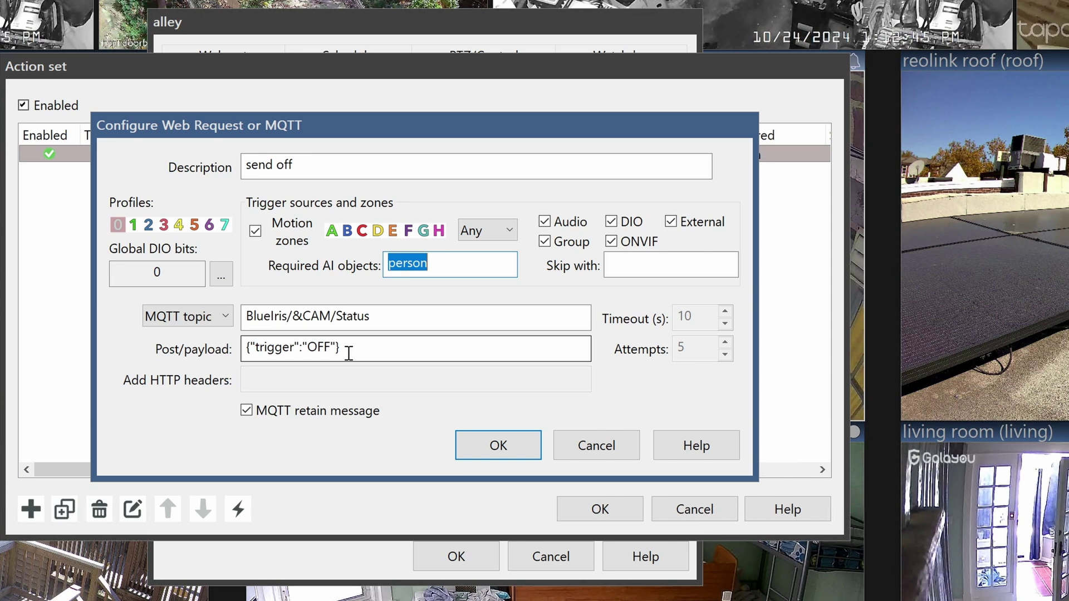
click(539, 440)
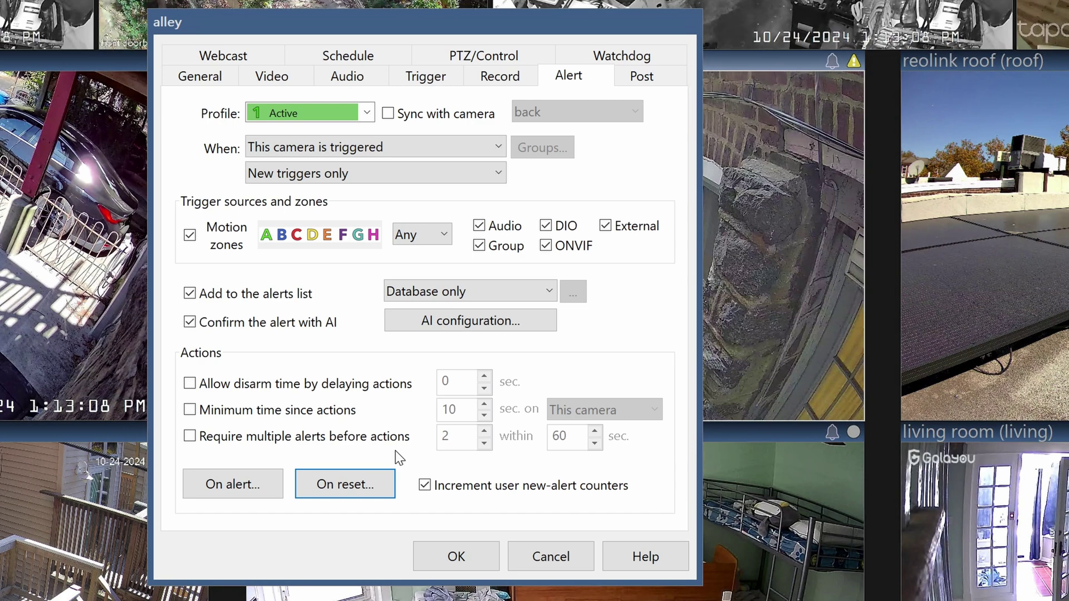
click(448, 566)
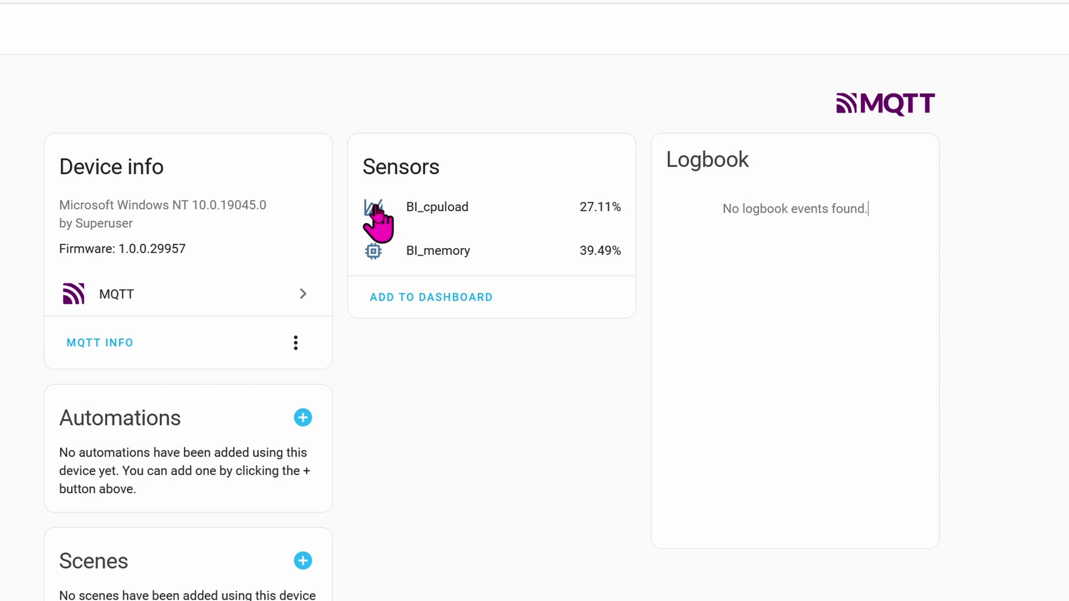
Open the BI_cpuload sensor's history chart, which reads 26.44%.
click(374, 207)
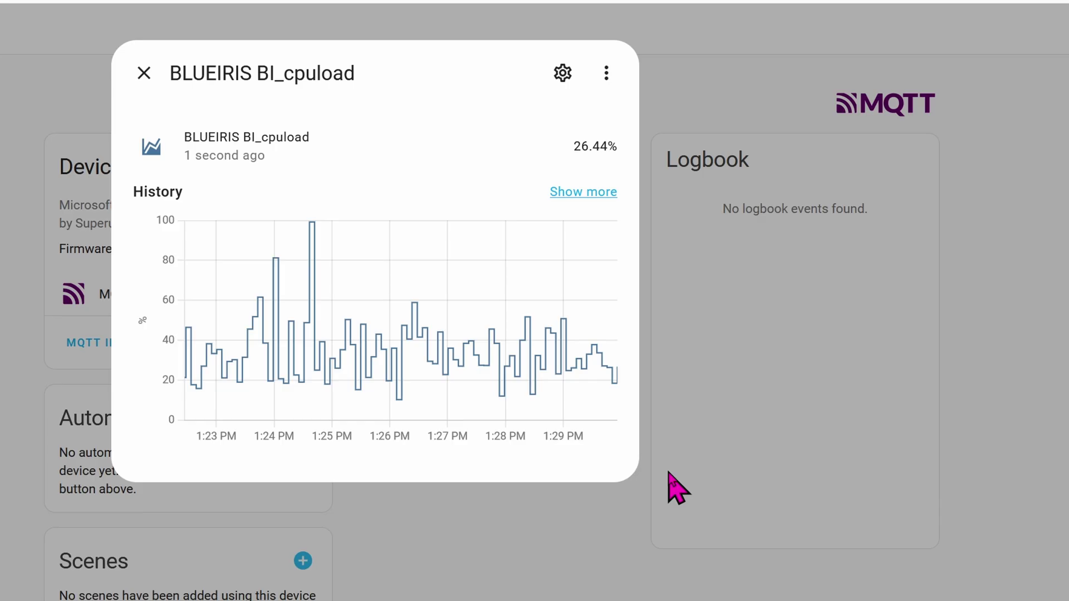